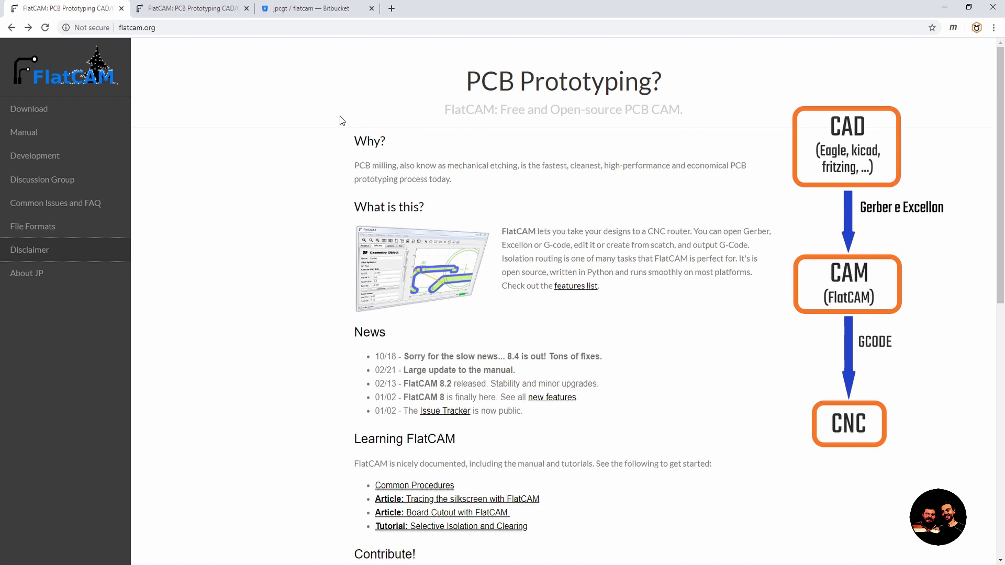
Look over the FlatCAM disclaimer page and the commit history of its Bitbucket repository.
{"action": "left_click", "coordinate": [195, 9]}
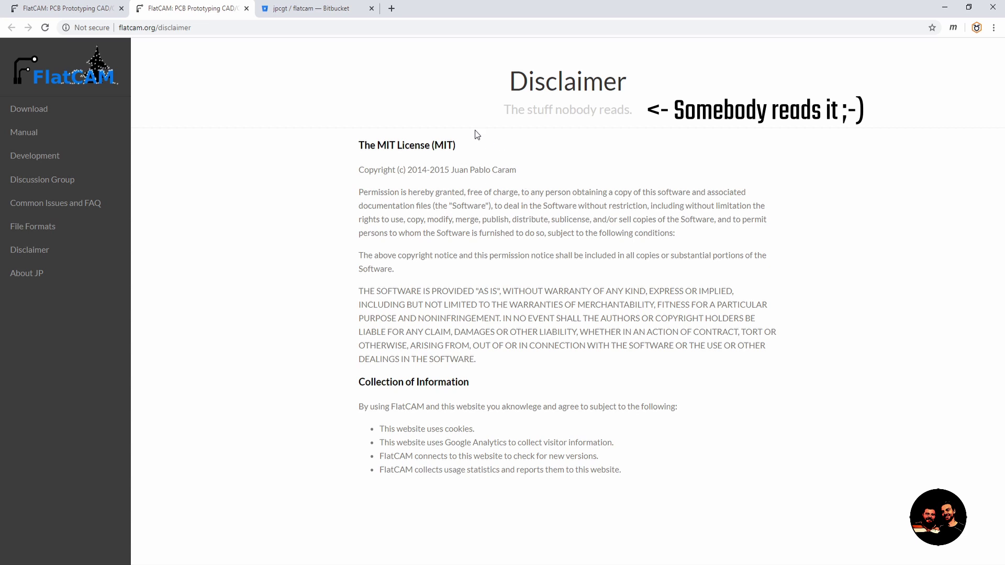
{"action": "left_click", "coordinate": [305, 15]}
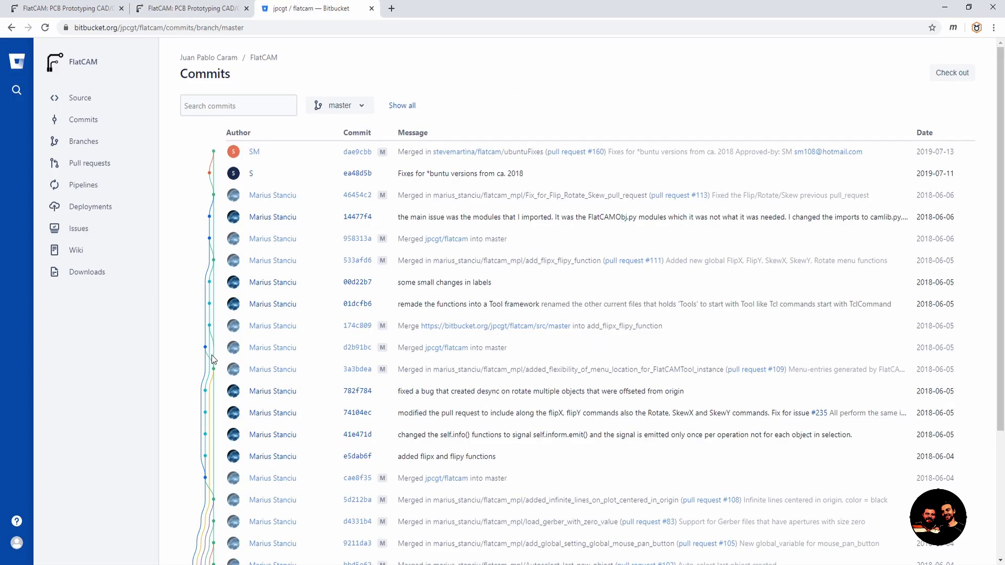
{"action": "mouse_move", "coordinate": [1002, 80]}
{"action": "left_mouse_down"}
{"action": "mouse_move", "coordinate": [995, 210]}
{"action": "mouse_move", "coordinate": [993, 74]}
{"action": "left_mouse_up"}
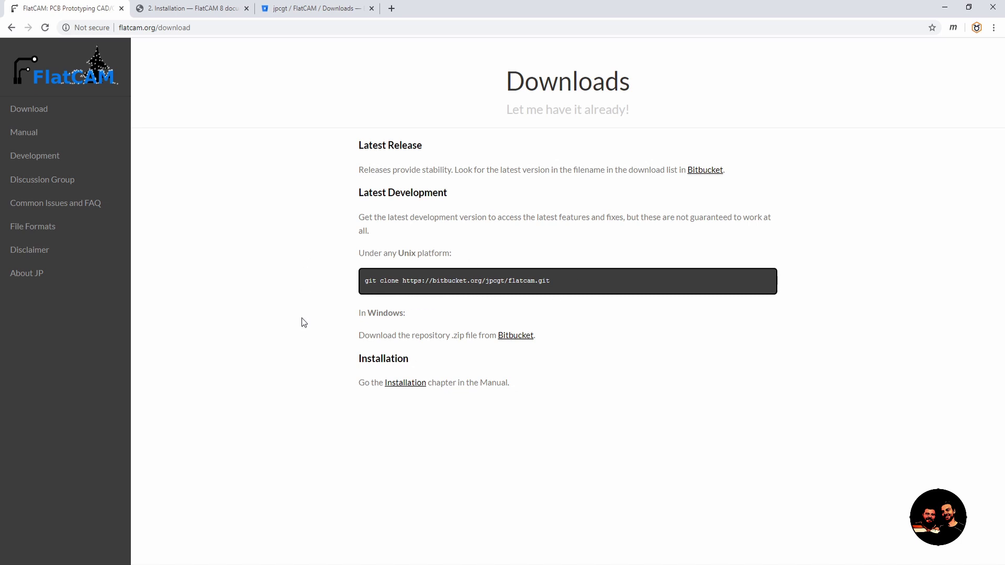
Read the manual's installation chapter and download FlatCAM_beta_8.991_x64_installer.exe from the Bitbucket downloads list.
{"action": "left_click", "coordinate": [177, 9]}
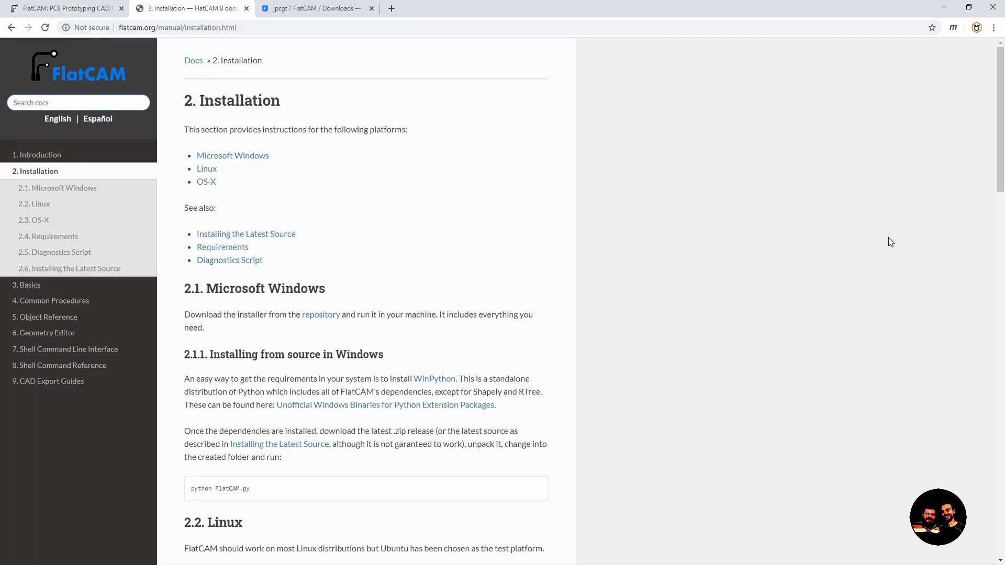
{"action": "left_click_drag", "start_coordinate": [1002, 128], "coordinate": [995, 490]}
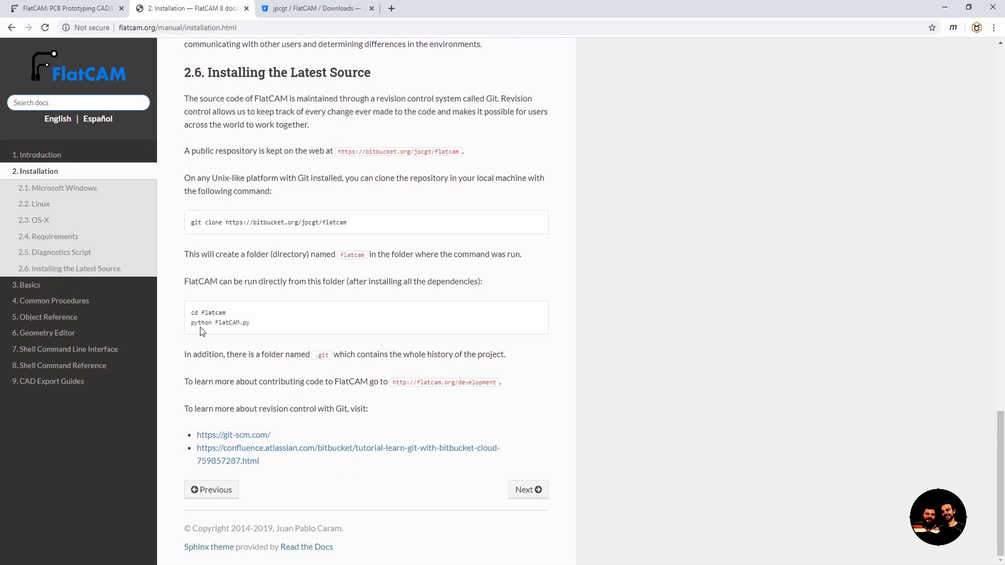
{"action": "left_click", "coordinate": [303, 13]}
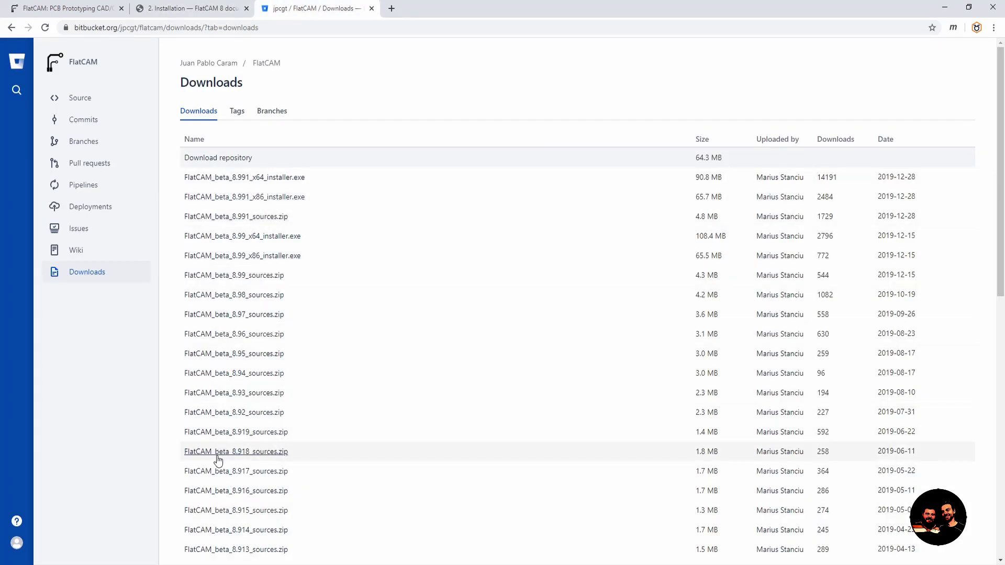
{"action": "left_click", "coordinate": [233, 180]}
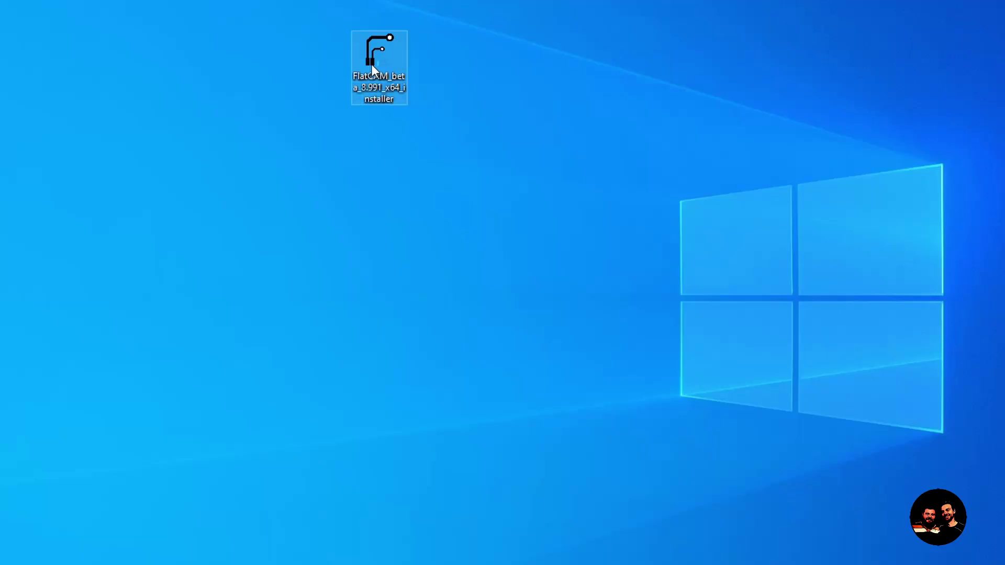
Install FlatCAM 8.991 from the installer on the desktop into the Documents\FlatCAM folder, with a desktop shortcut.
{"action": "double_click", "coordinate": [376, 62]}
{"action": "left_click", "coordinate": [476, 246]}
{"action": "left_click", "coordinate": [392, 349]}
{"action": "key", "text": "Return"}
{"action": "scroll", "coordinate": [635, 292], "scroll_direction": "down", "scroll_amount": 10}
{"action": "left_click", "coordinate": [585, 394]}
{"action": "left_click", "coordinate": [584, 394]}
{"action": "left_click", "coordinate": [585, 394]}
{"action": "left_click", "coordinate": [585, 394]}
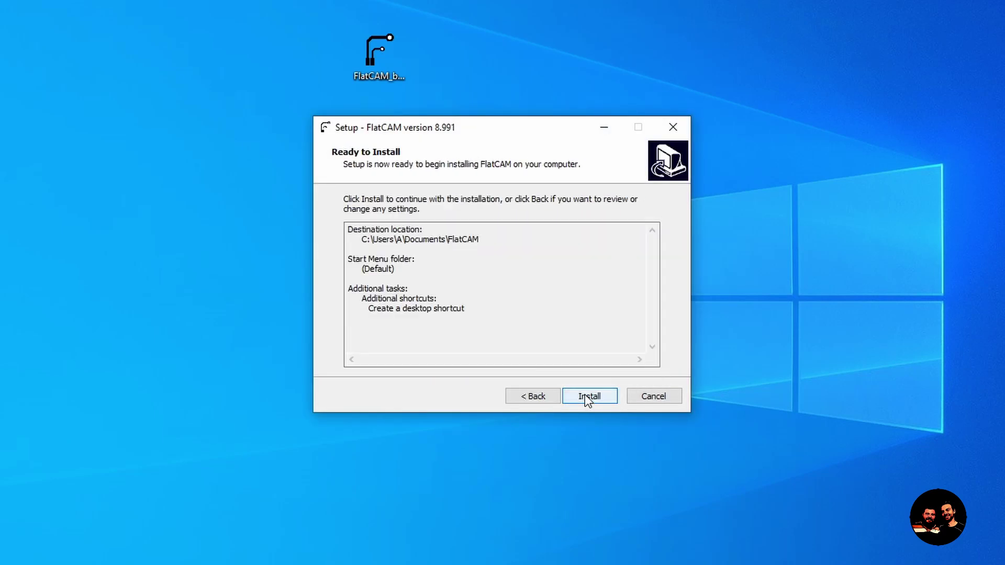
{"action": "left_click", "coordinate": [585, 394]}
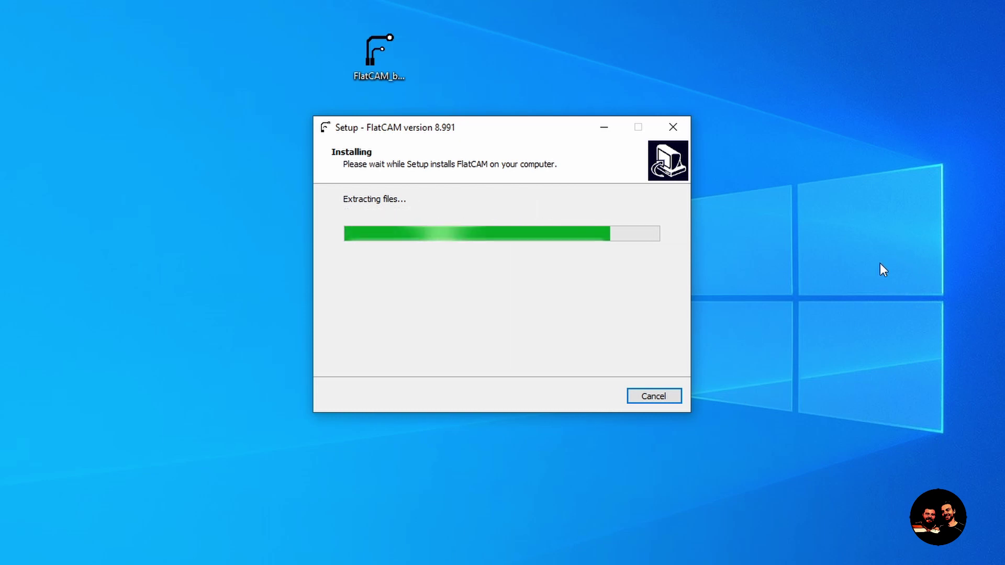
{"action": "left_click", "coordinate": [588, 402]}
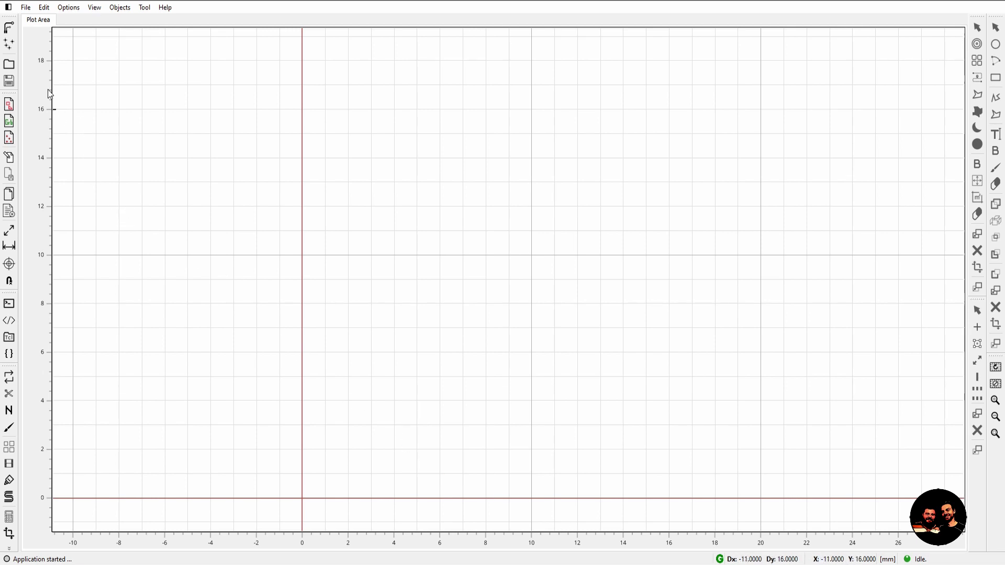
Show and hide the project side panel a few times and leave full-screen mode.
{"action": "left_click", "coordinate": [9, 8]}
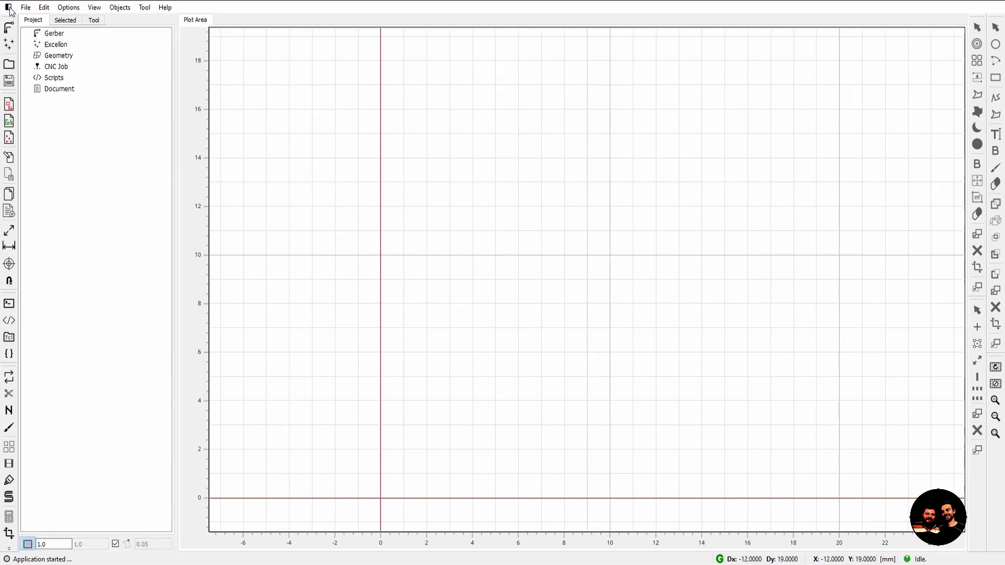
{"action": "left_click", "coordinate": [9, 8]}
{"action": "left_click", "coordinate": [9, 7]}
{"action": "left_click", "coordinate": [9, 7]}
{"action": "key", "text": "alt+F10"}
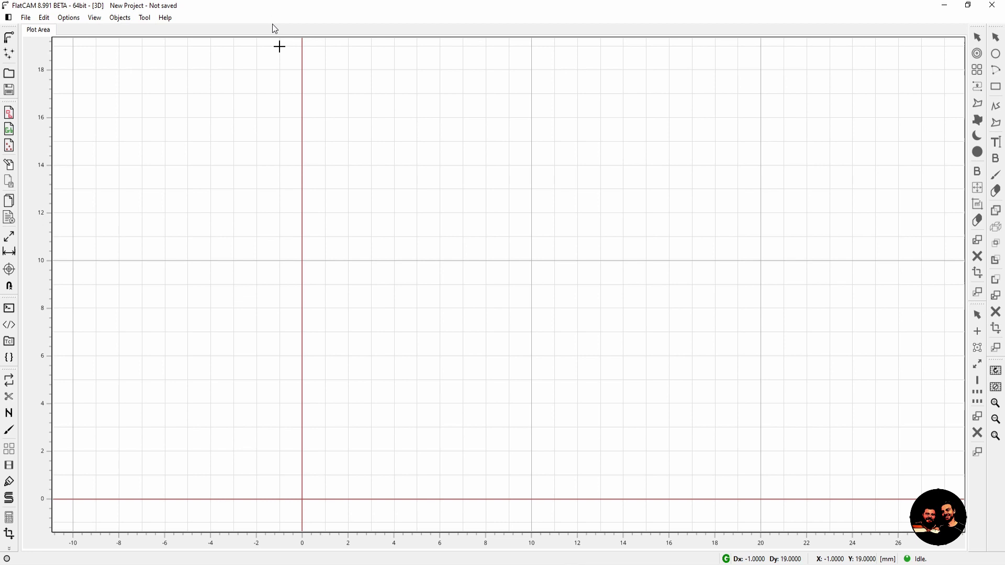
Lock the toolbars in place and unlock them again.
{"action": "right_click", "coordinate": [280, 19]}
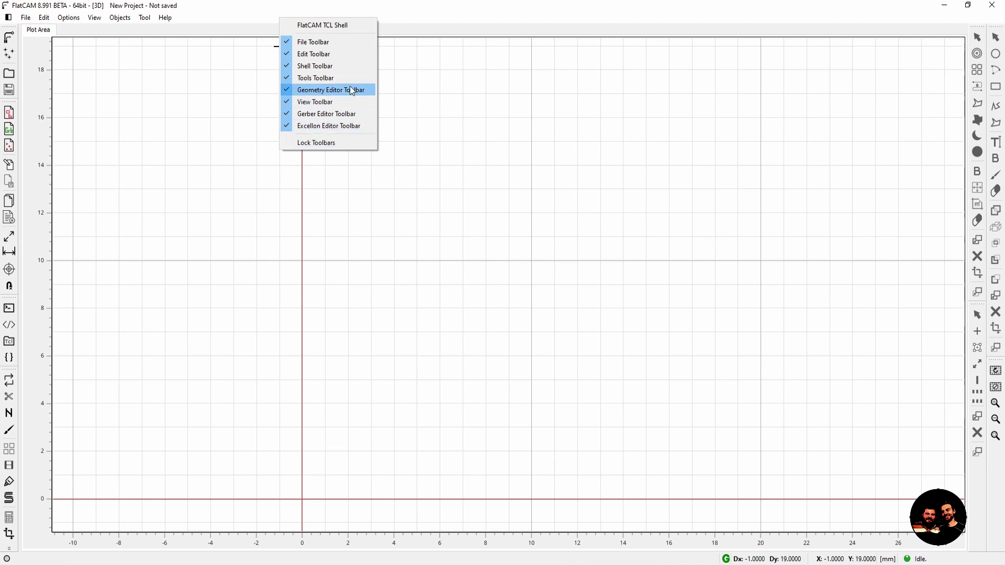
{"action": "left_click", "coordinate": [338, 142]}
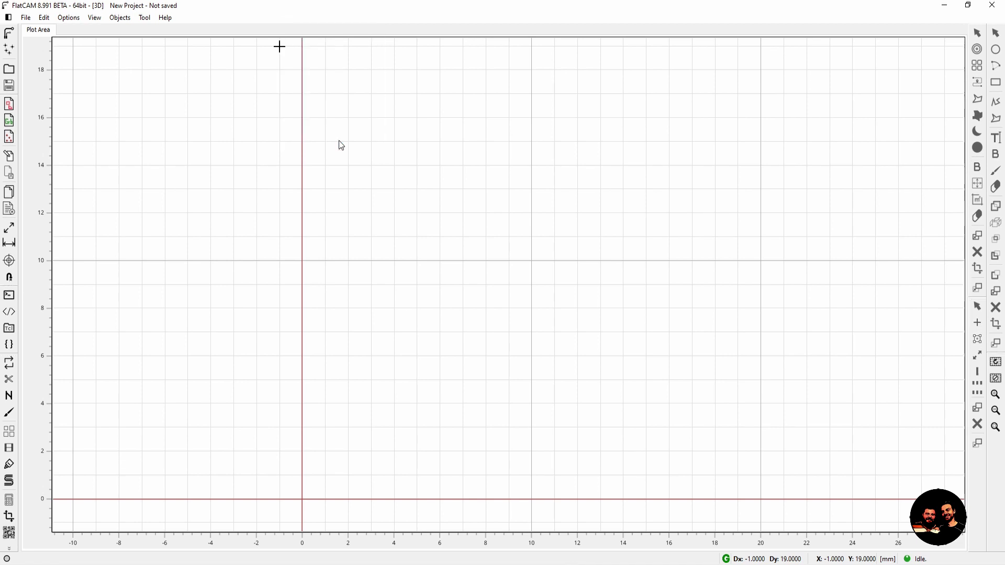
{"action": "right_click", "coordinate": [319, 16]}
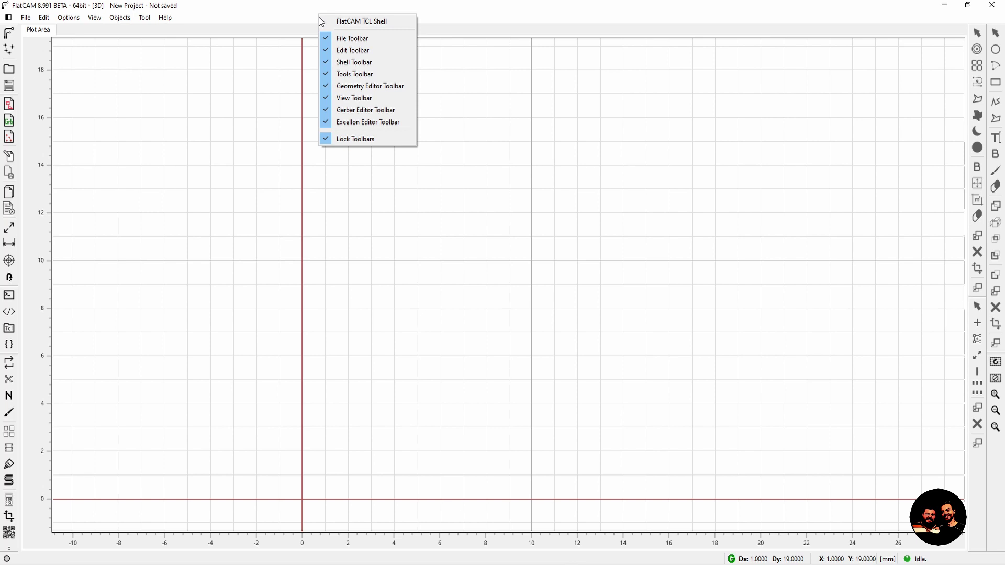
{"action": "left_click", "coordinate": [331, 139]}
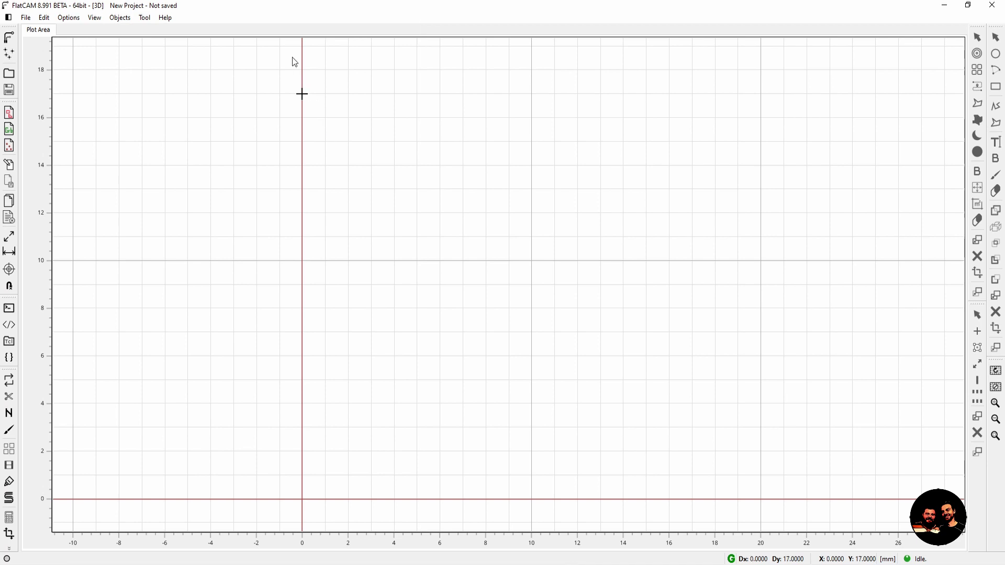
Run the help command in the FlatCAM TCL Shell to list its commands, closing the shell again.
{"action": "right_click", "coordinate": [282, 18]}
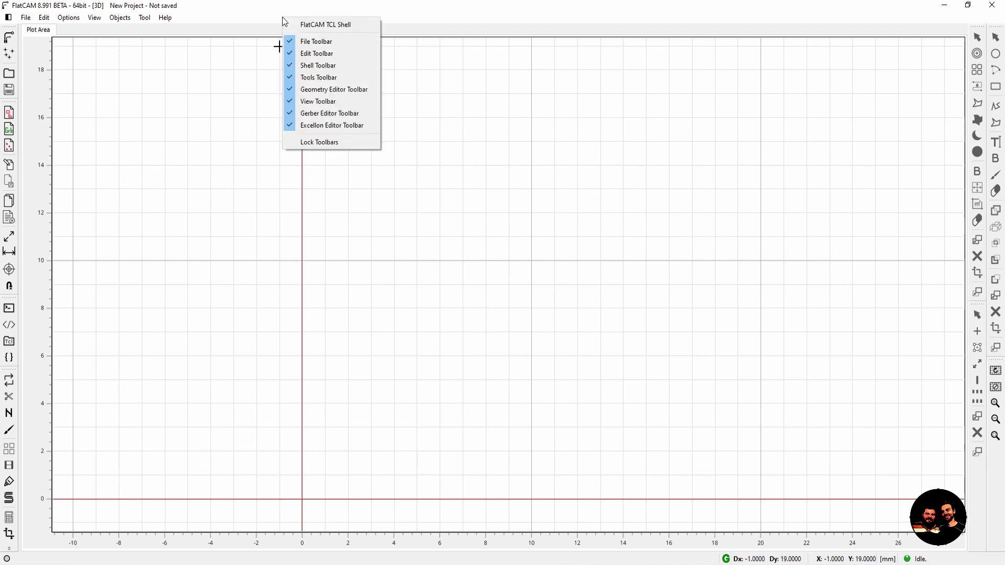
{"action": "left_click", "coordinate": [292, 25]}
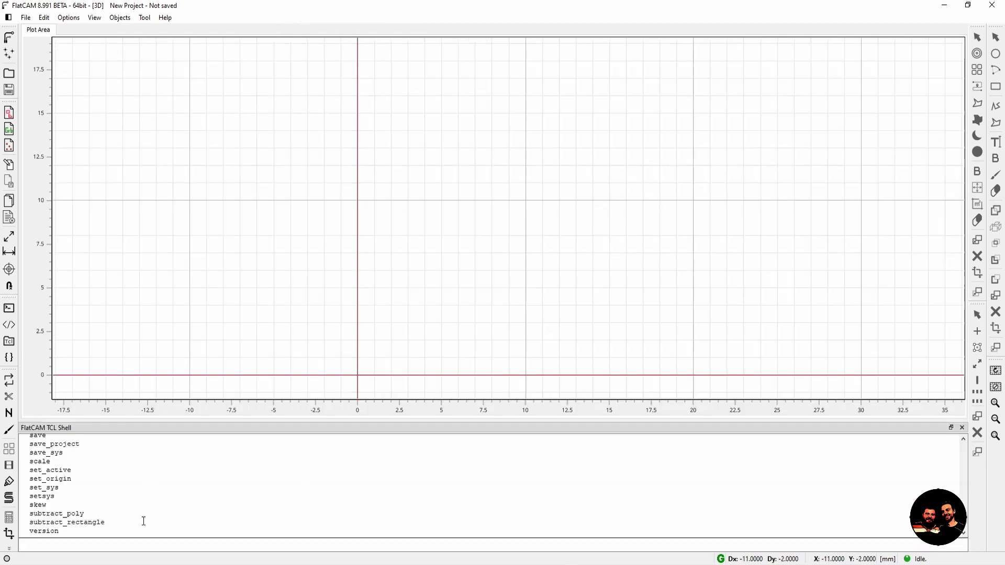
{"action": "left_click", "coordinate": [122, 542]}
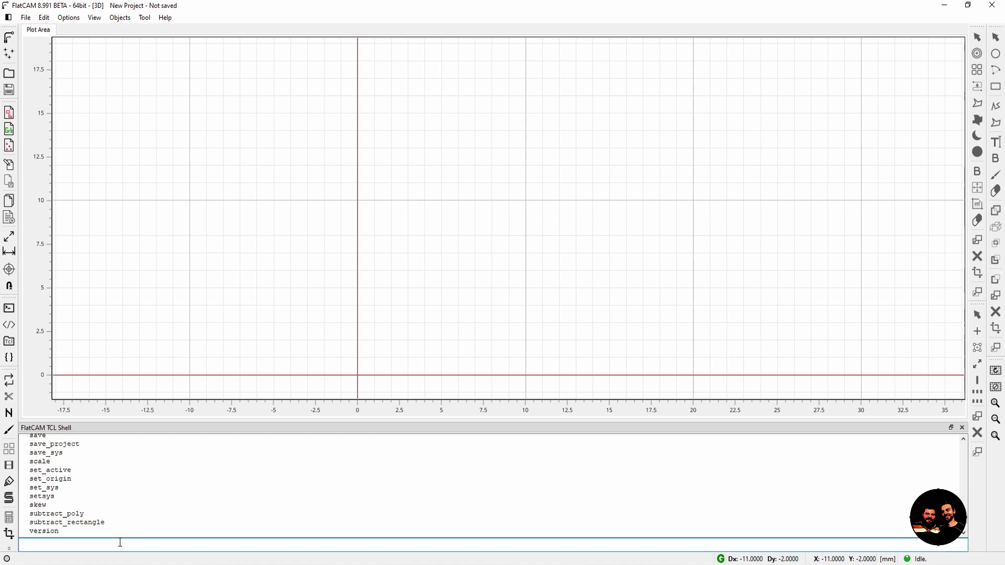
{"action": "type", "text": "help"}
{"action": "key", "text": "Return"}
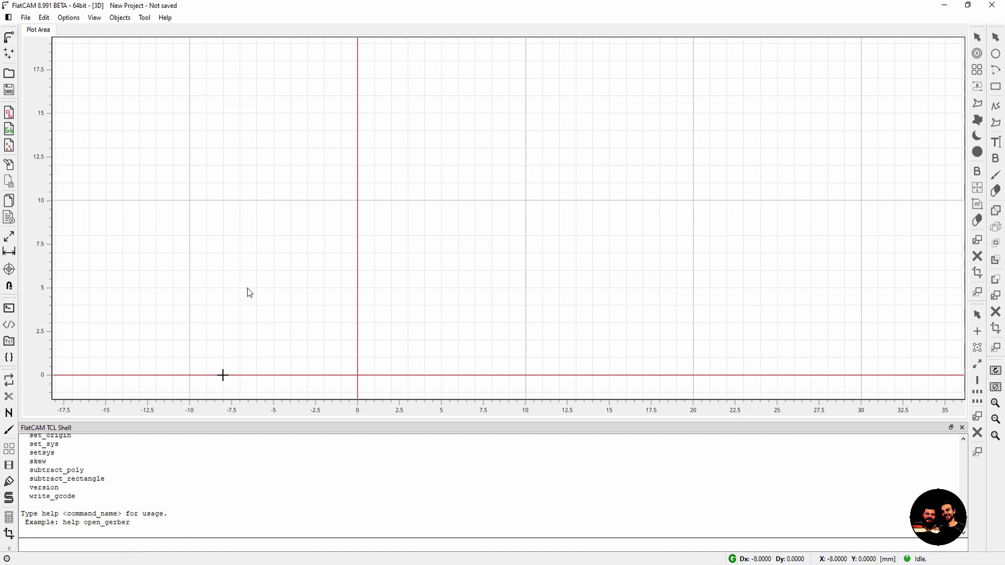
{"action": "right_click", "coordinate": [318, 19]}
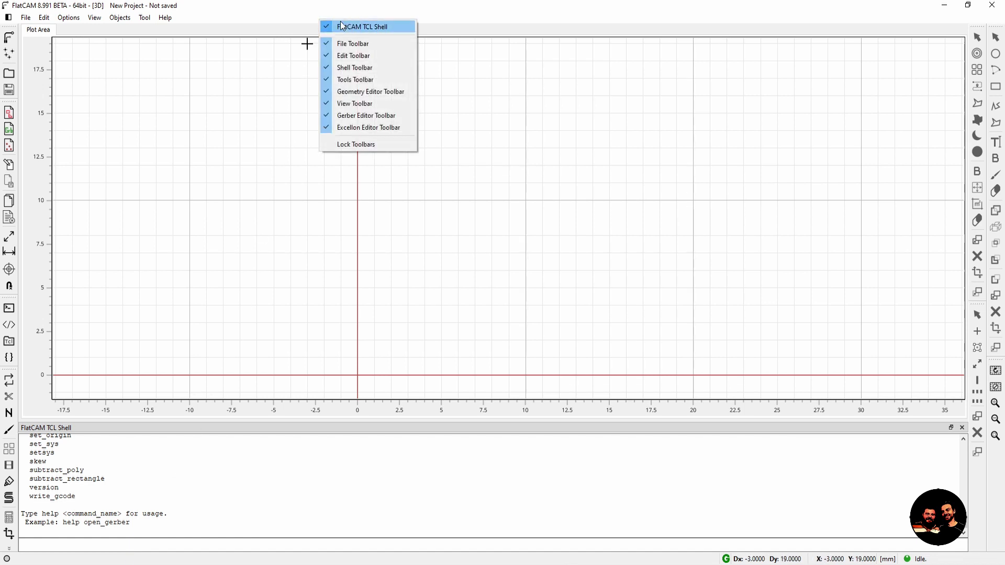
{"action": "left_click", "coordinate": [343, 26]}
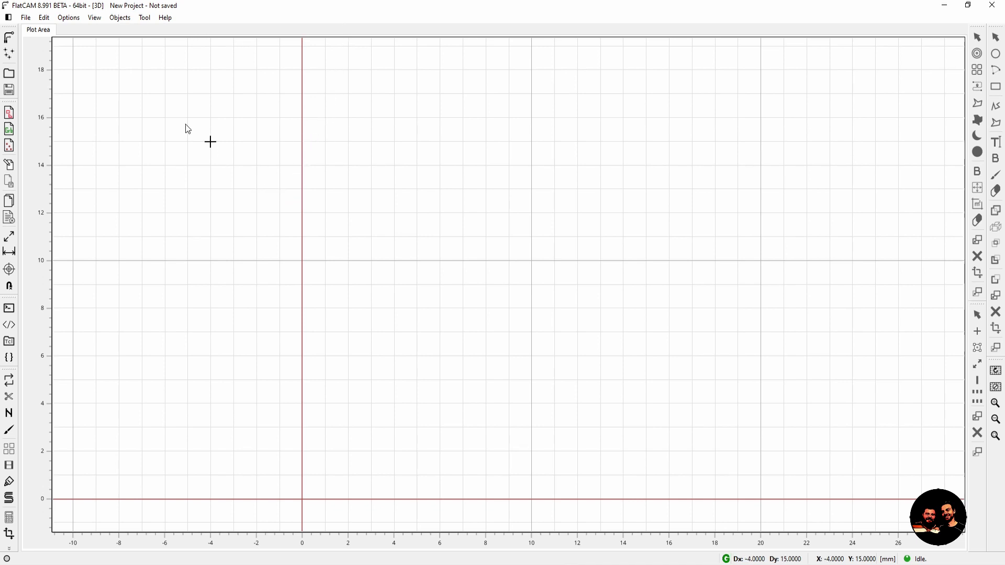
Show the side panel and look through its Selected and Tool pages.
{"action": "left_click", "coordinate": [9, 18]}
{"action": "left_click", "coordinate": [65, 32]}
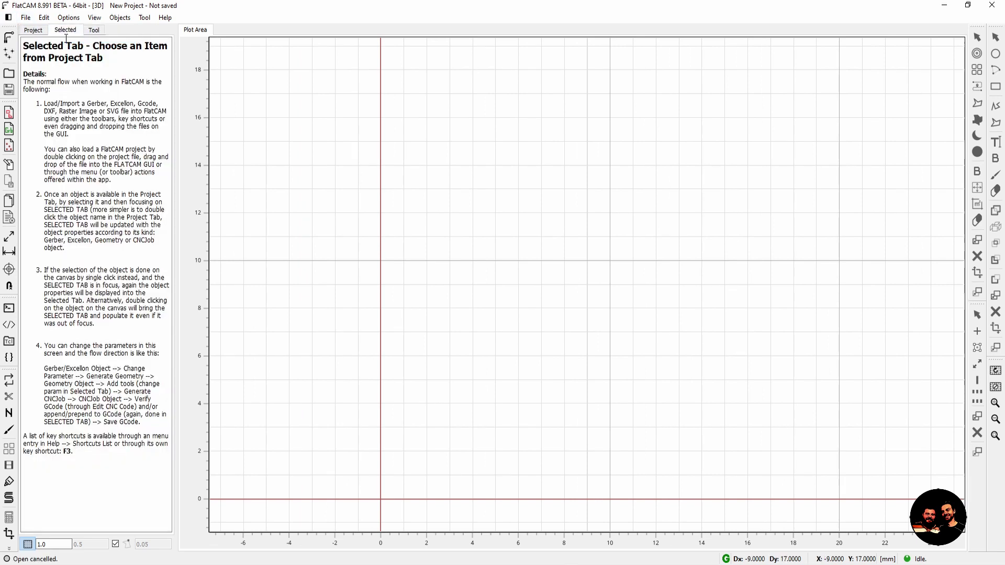
{"action": "left_click", "coordinate": [98, 33]}
{"action": "left_click", "coordinate": [73, 33]}
{"action": "left_click_drag", "start_coordinate": [63, 33], "coordinate": [92, 35]}
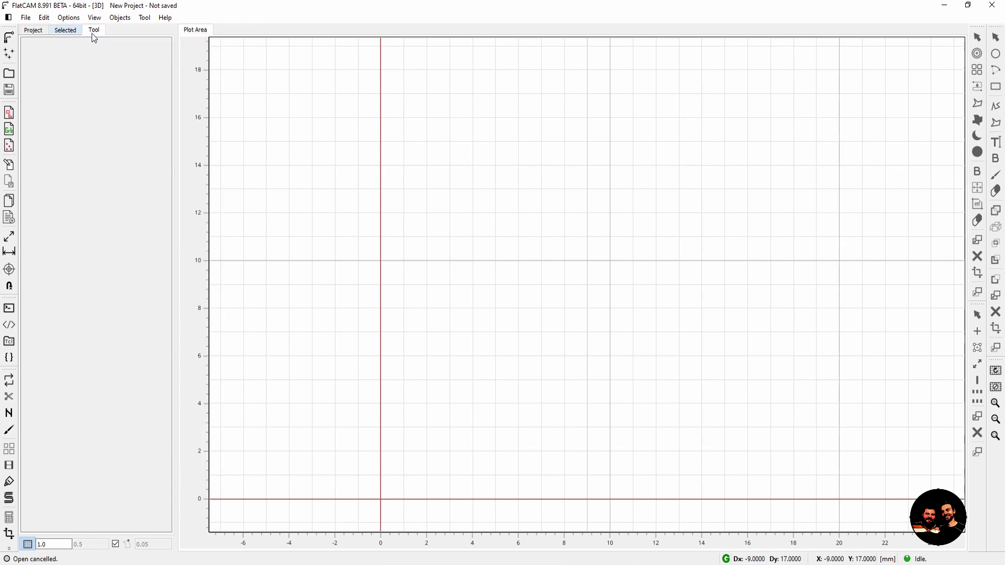
{"action": "right_click", "coordinate": [66, 32]}
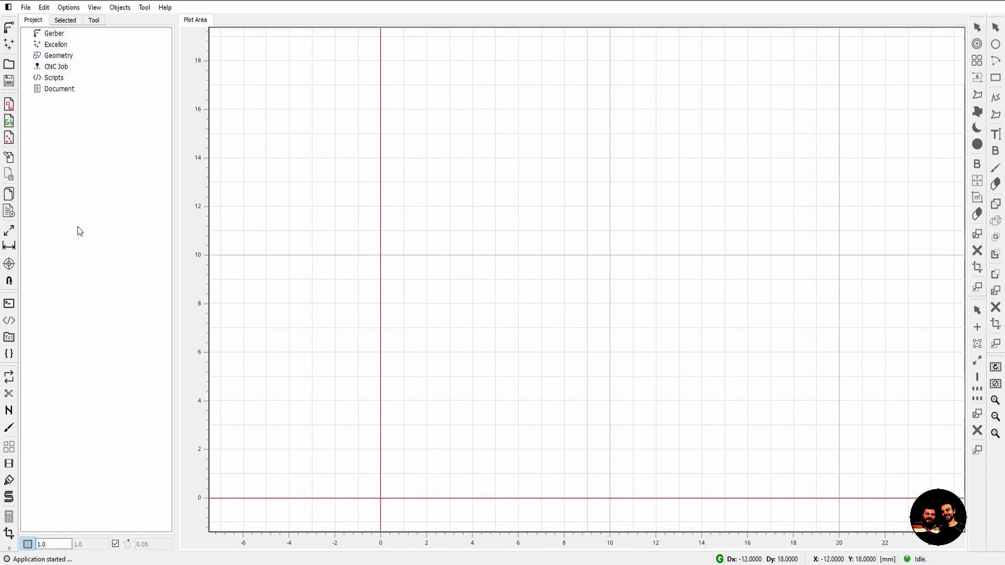
Switch snapping to the grid off and back on.
{"action": "left_click", "coordinate": [29, 545]}
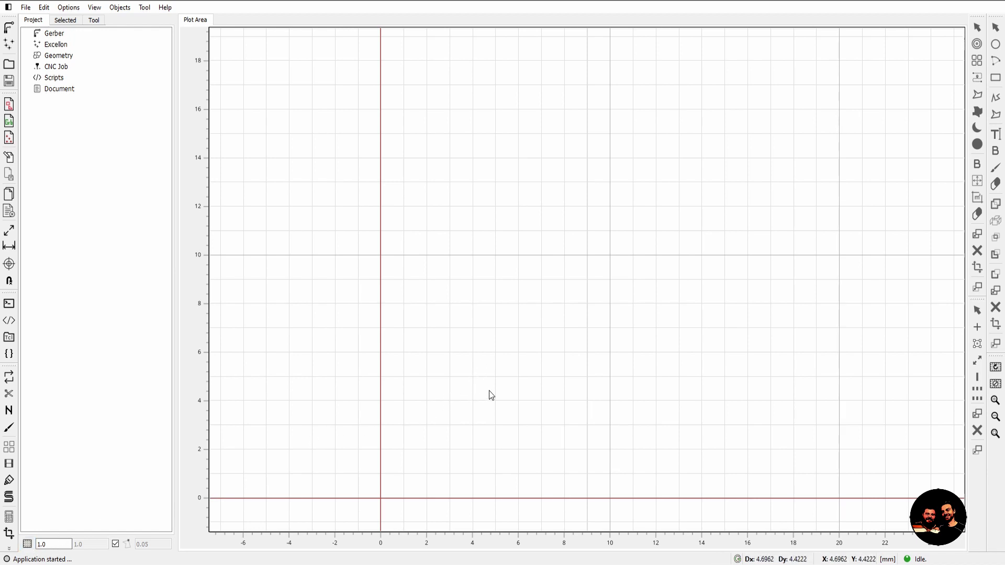
{"action": "left_click", "coordinate": [27, 544]}
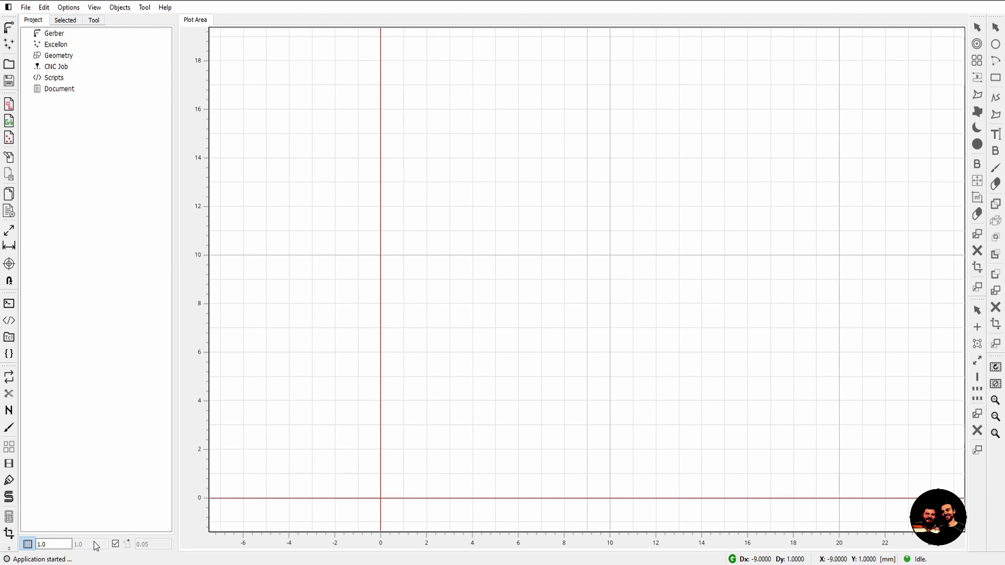
Unlink the X and Y grid spacing, set the Y spacing to 0.5, and link them again.
{"action": "left_click", "coordinate": [115, 543]}
{"action": "key", "text": "BackSpace"}
{"action": "key", "text": "BackSpace"}
{"action": "key", "text": "BackSpace"}
{"action": "type", "text": "0.5"}
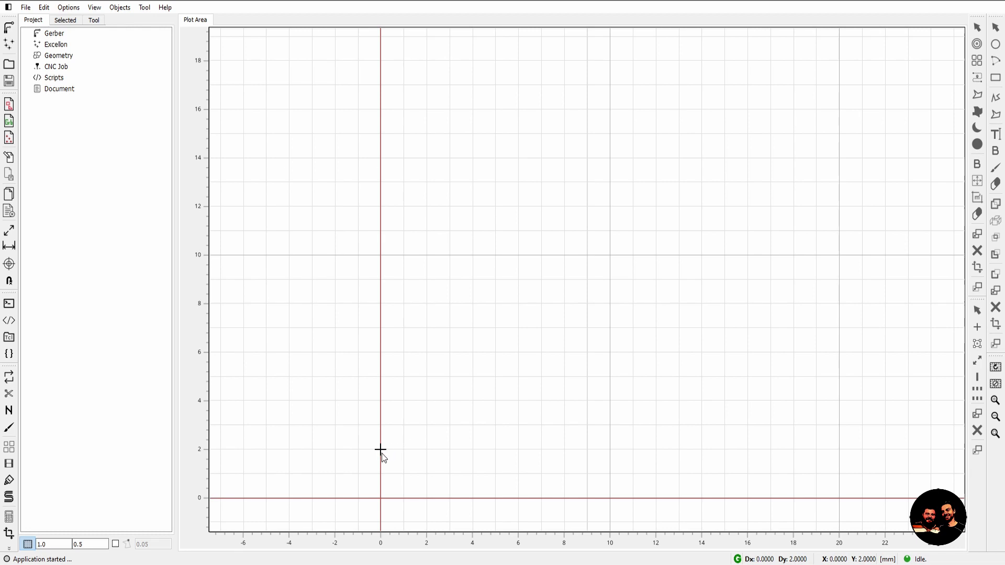
{"action": "left_click", "coordinate": [115, 543]}
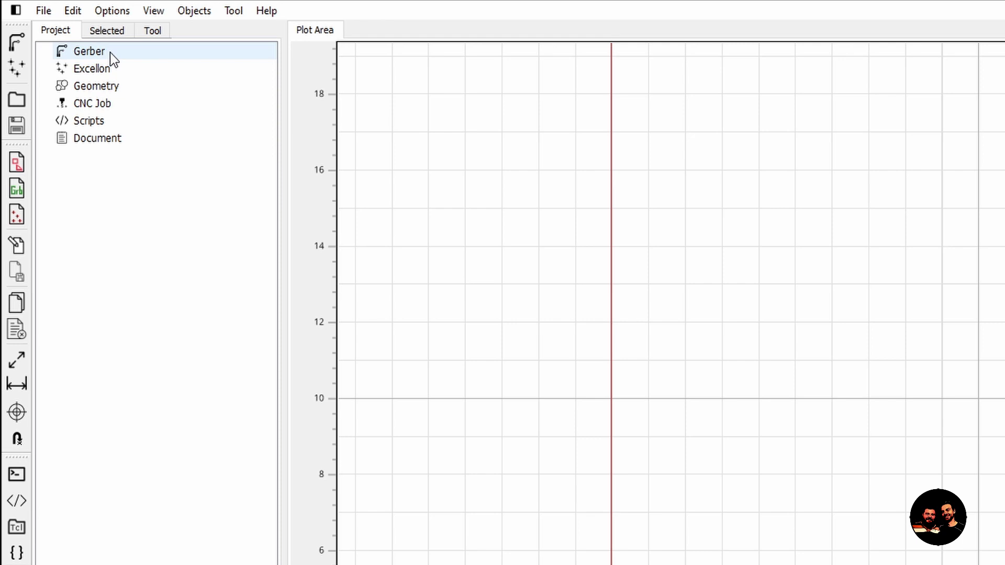
Go through the Gerber, Excellon, Geometry and CNC Job categories of the project tree.
{"action": "left_click", "coordinate": [119, 71]}
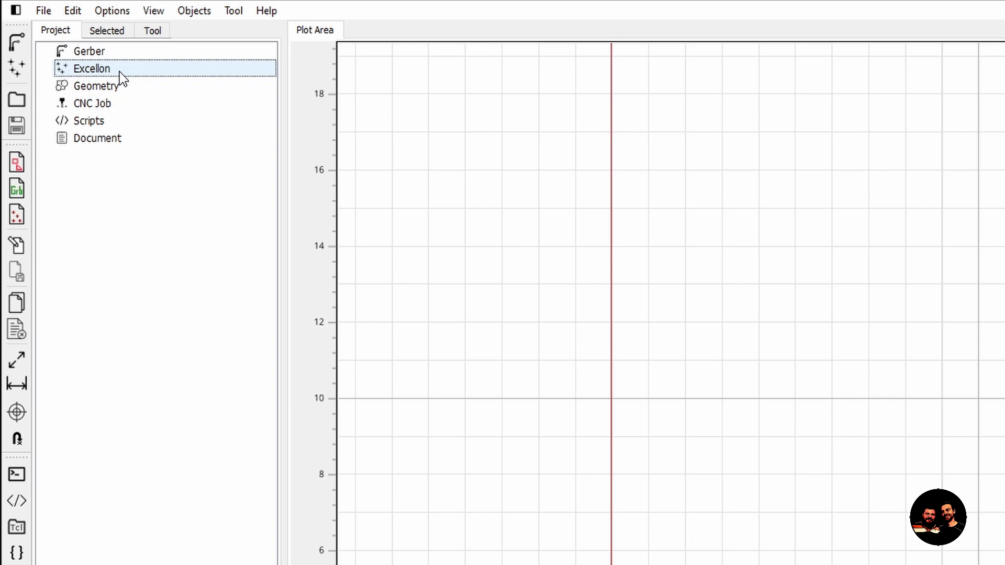
{"action": "left_click", "coordinate": [129, 52]}
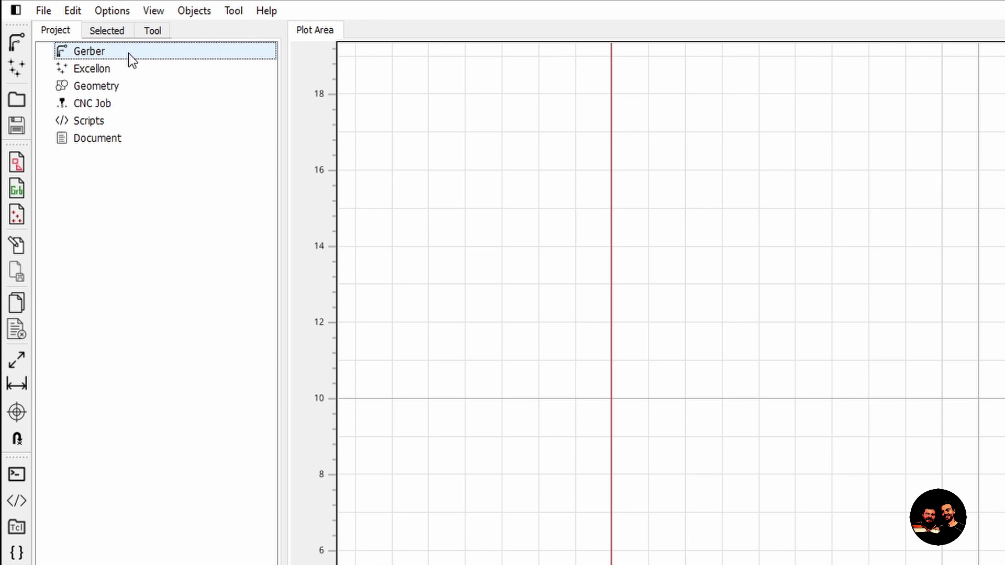
{"action": "left_click", "coordinate": [127, 66]}
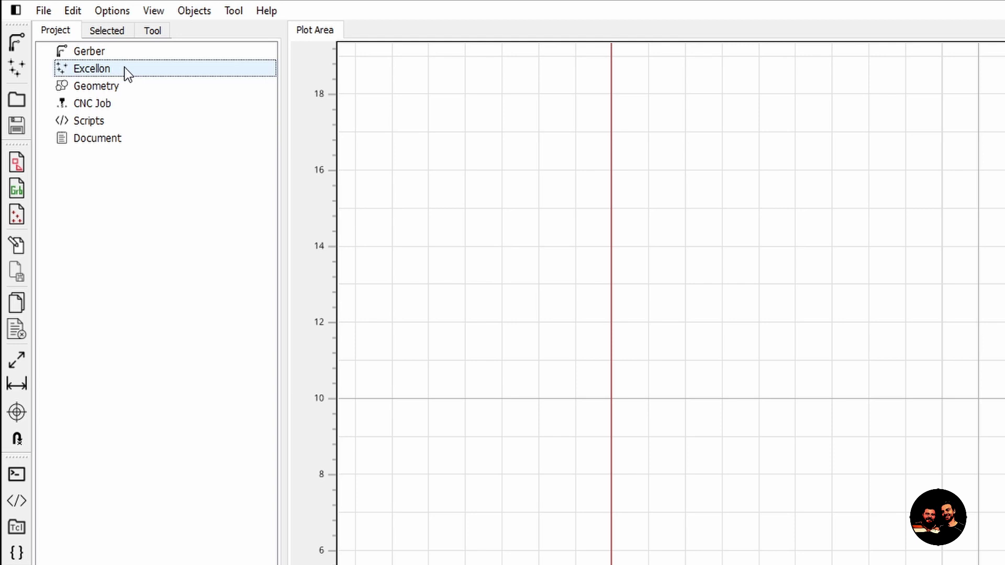
{"action": "left_click", "coordinate": [126, 86]}
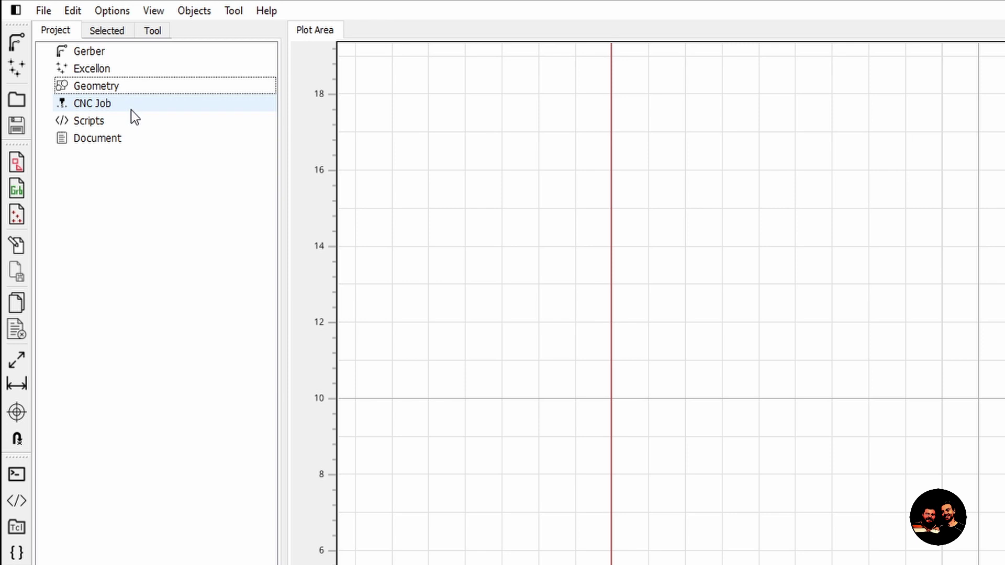
{"action": "left_click", "coordinate": [131, 104]}
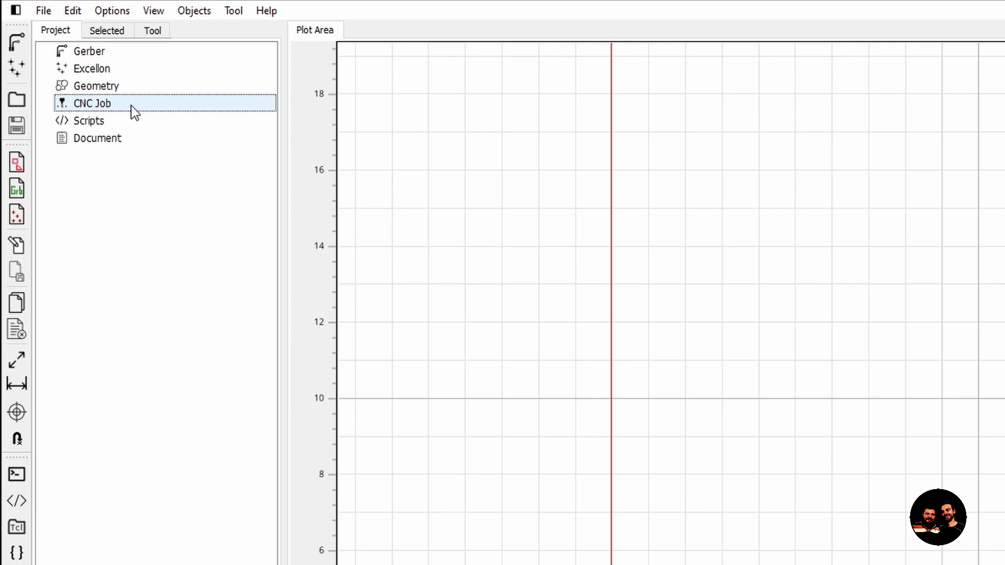
{"action": "left_click", "coordinate": [64, 49]}
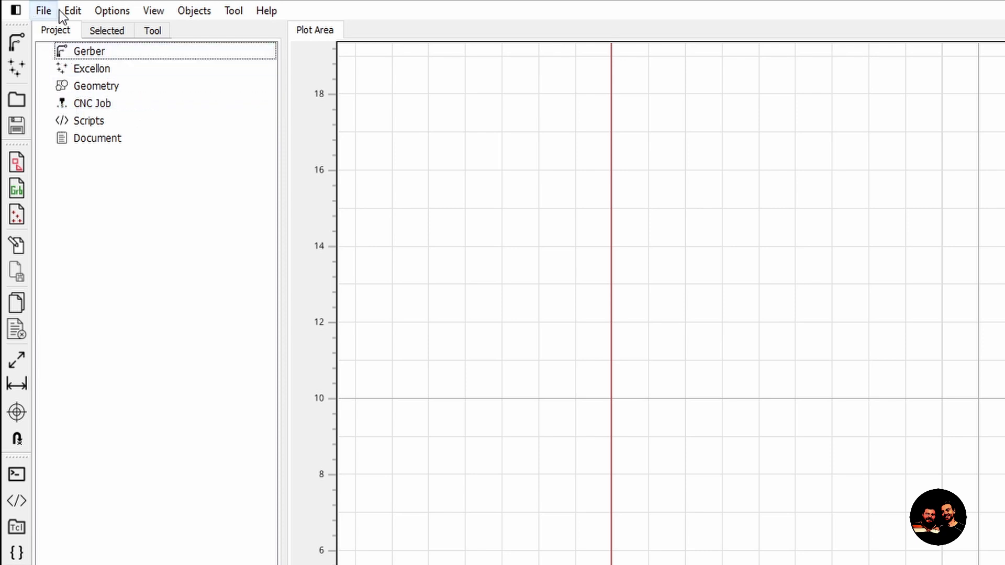
Review the Selected and Tool pages of the side panel again.
{"action": "left_click", "coordinate": [104, 30]}
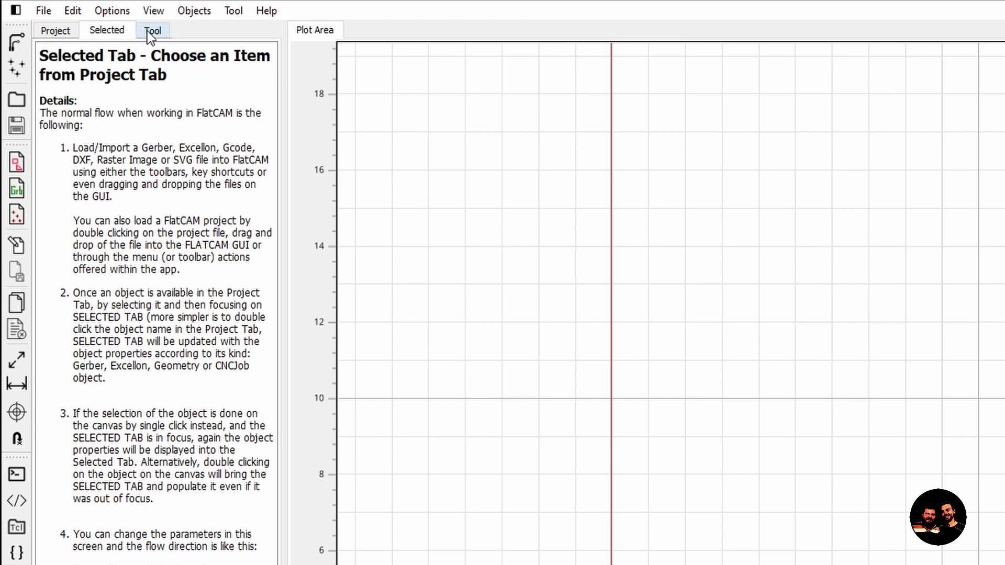
{"action": "left_click", "coordinate": [161, 30]}
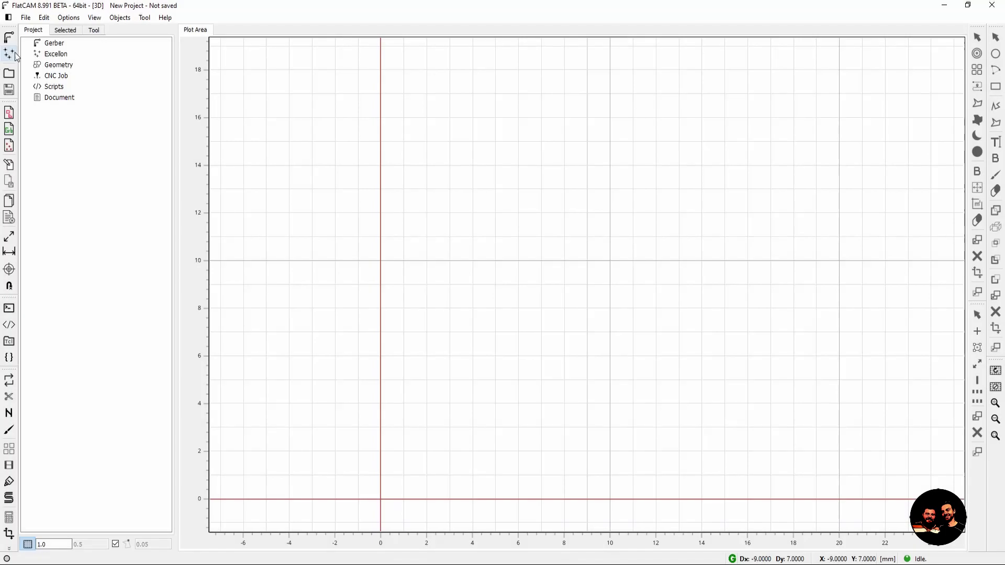
Open the application preferences and look at the backup options for importing and exporting preferences.
{"action": "left_click", "coordinate": [44, 17]}
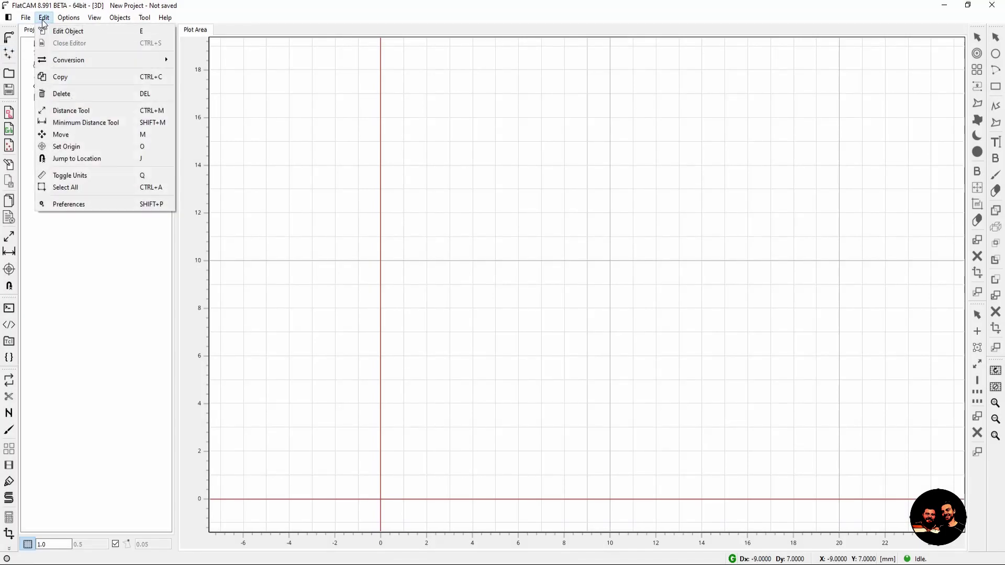
{"action": "left_click", "coordinate": [106, 202]}
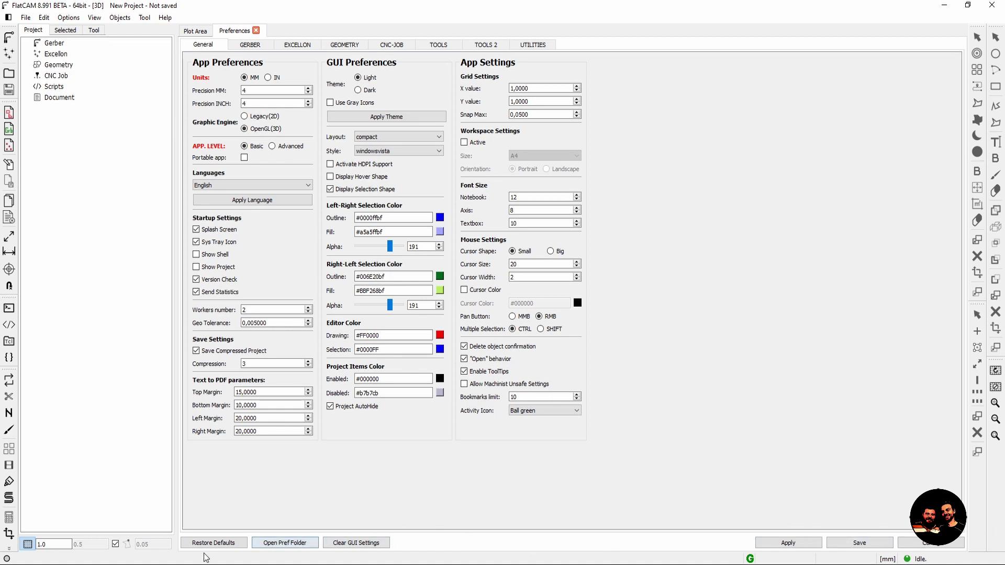
{"action": "left_click", "coordinate": [27, 19]}
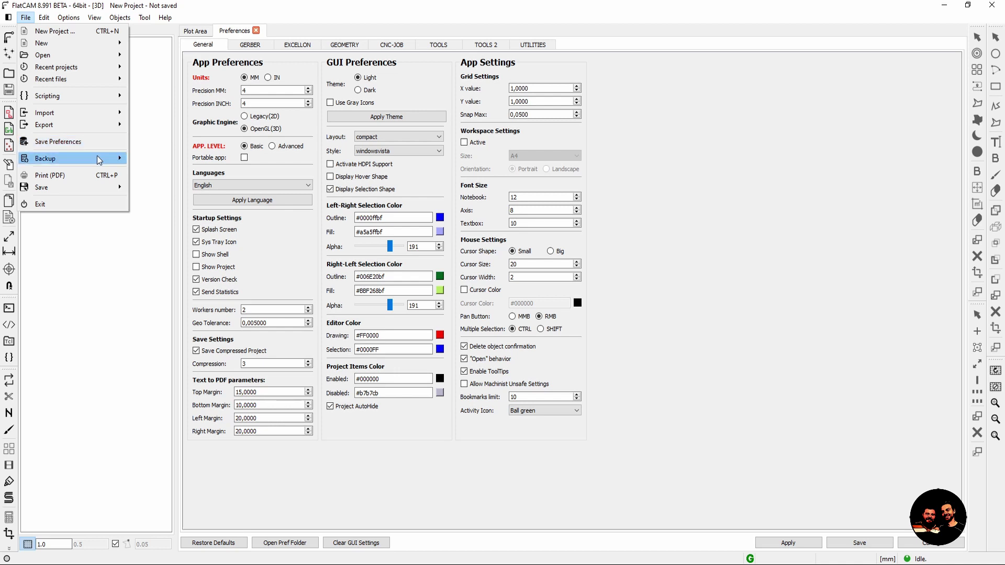
{"action": "mouse_move", "coordinate": [100, 159]}
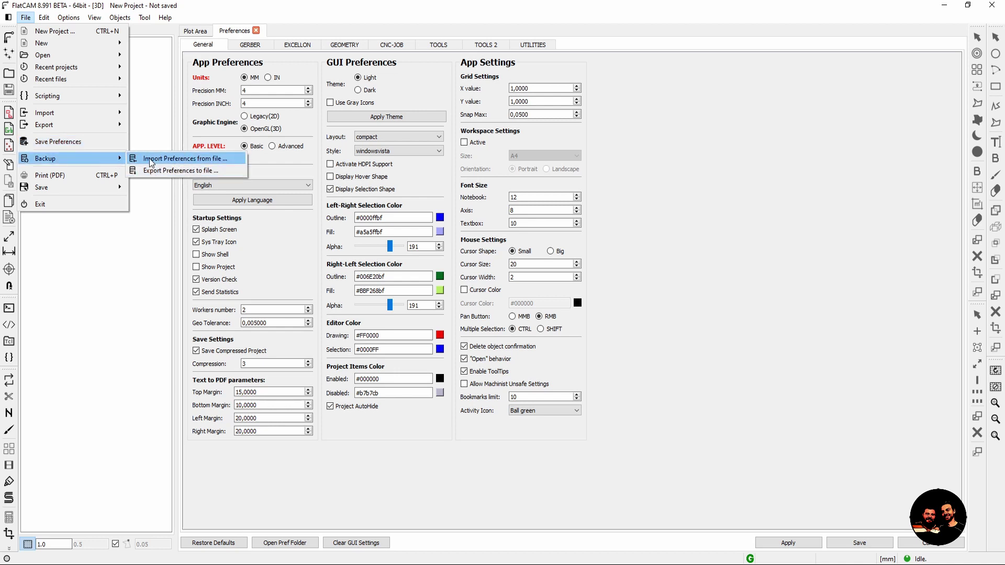
{"action": "left_click", "coordinate": [144, 256]}
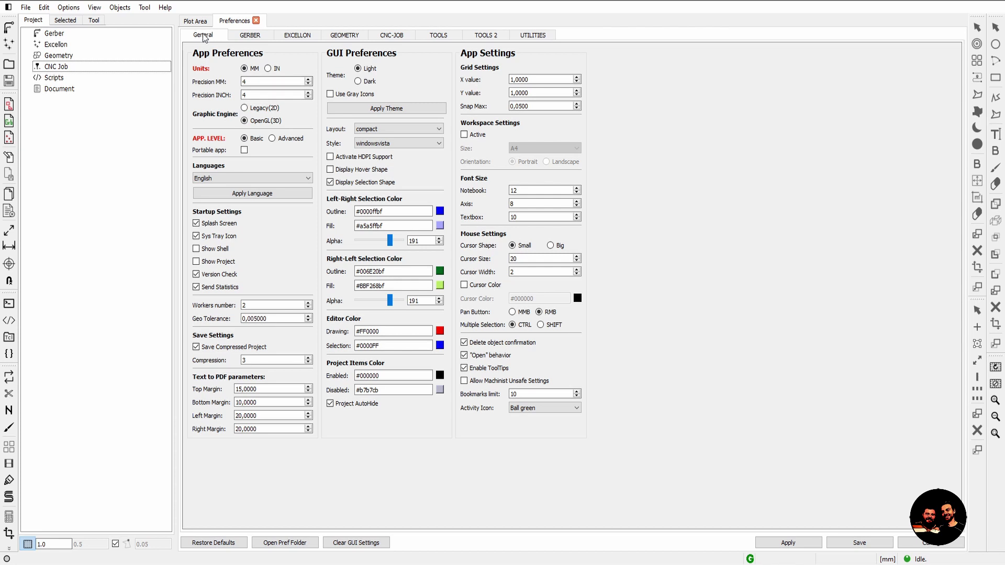
Choose MM as the application units, and set the Gerber default values to MM units and TZ zeros.
{"action": "left_click", "coordinate": [245, 69]}
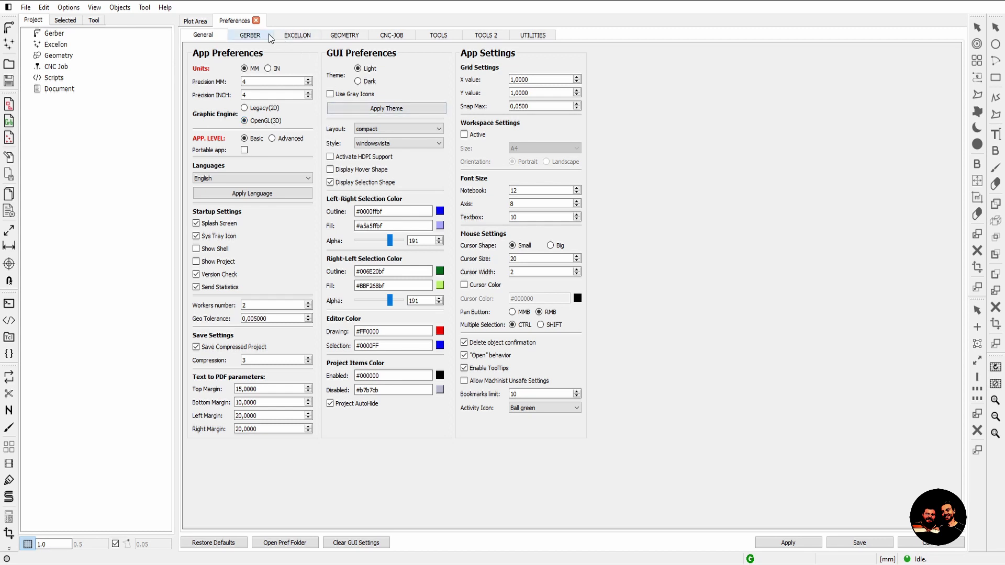
{"action": "left_click", "coordinate": [249, 35]}
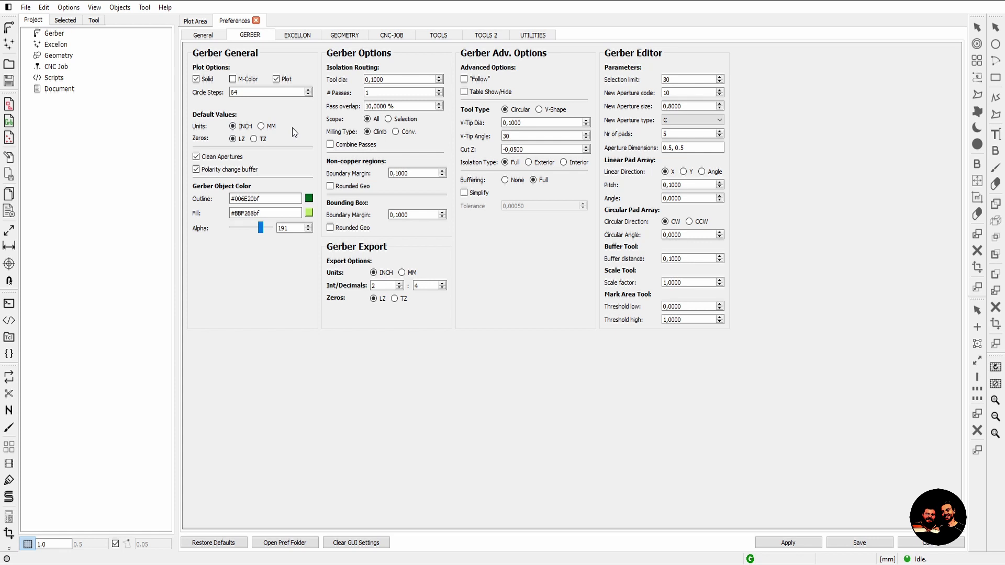
{"action": "left_click", "coordinate": [264, 126]}
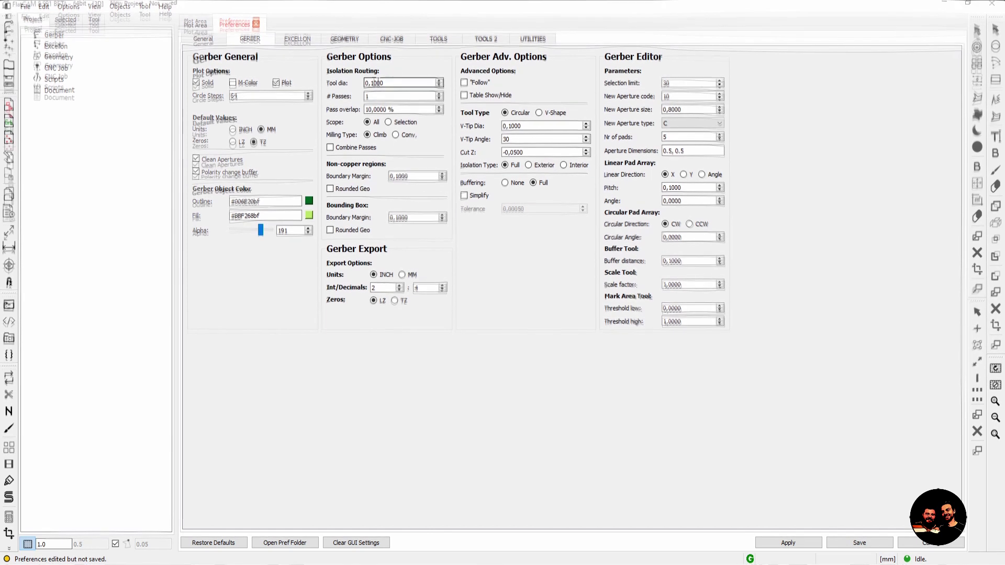
Set the Gerber isolation routing tool diameter to 0.2 and the number of passes to 3.
{"action": "double_click", "coordinate": [373, 79]}
{"action": "left_click", "coordinate": [374, 88]}
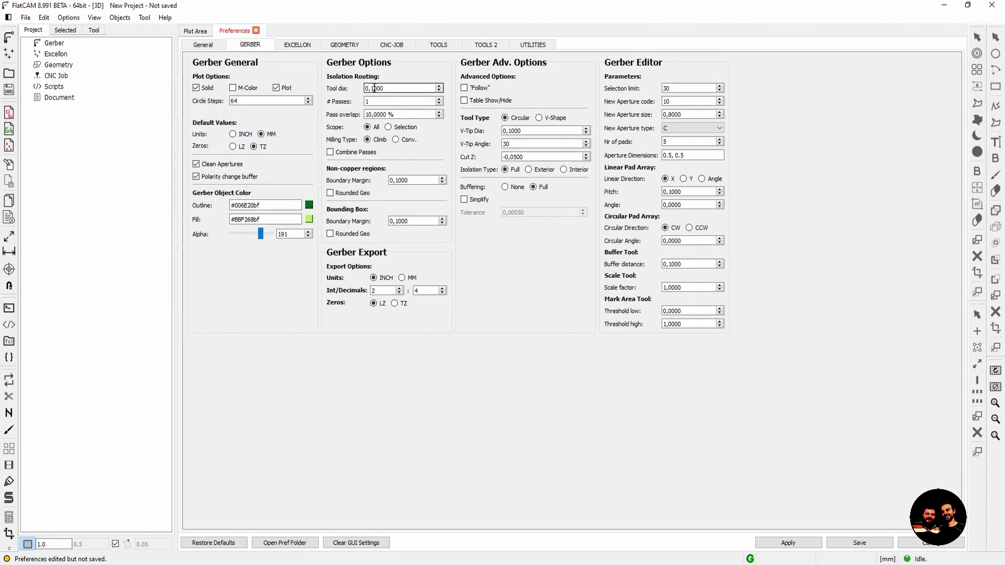
{"action": "key", "text": "BackSpace"}
{"action": "left_click", "coordinate": [367, 101]}
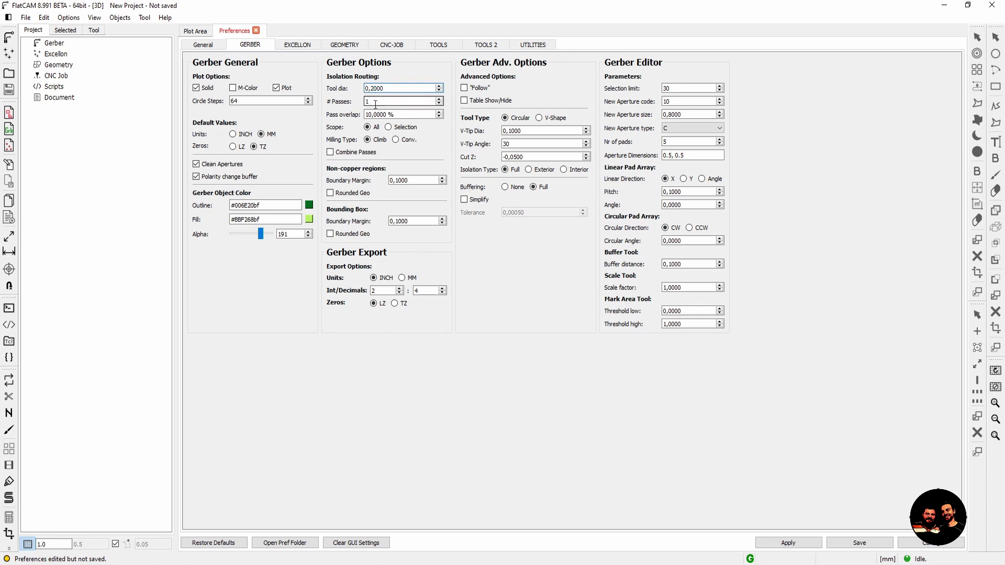
{"action": "key", "text": "BackSpace"}
{"action": "type", "text": "3"}
Set the isolation routing pass overlap to 40 % and enable combining of passes.
{"action": "left_click", "coordinate": [369, 113]}
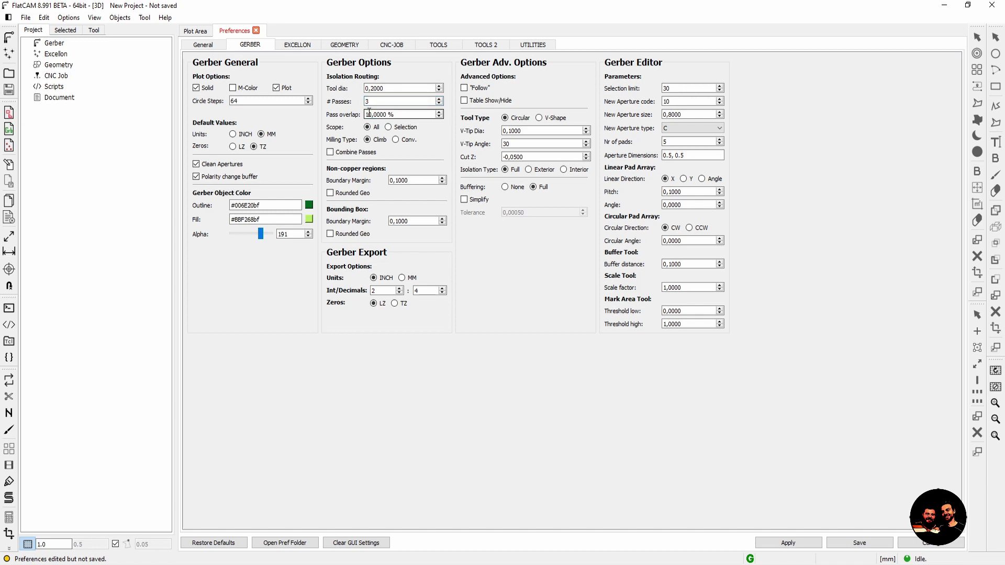
{"action": "key", "text": "BackSpace"}
{"action": "left_click", "coordinate": [439, 112]}
{"action": "left_click", "coordinate": [439, 112]}
{"action": "left_click", "coordinate": [439, 112]}
{"action": "left_click", "coordinate": [439, 112]}
{"action": "left_click", "coordinate": [331, 153]}
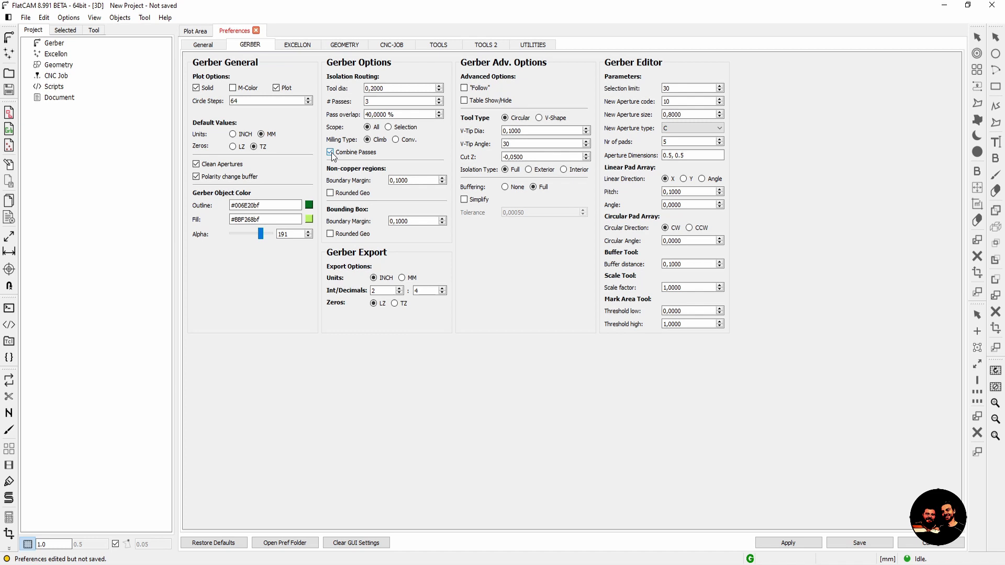
{"action": "mouse_move", "coordinate": [331, 131]}
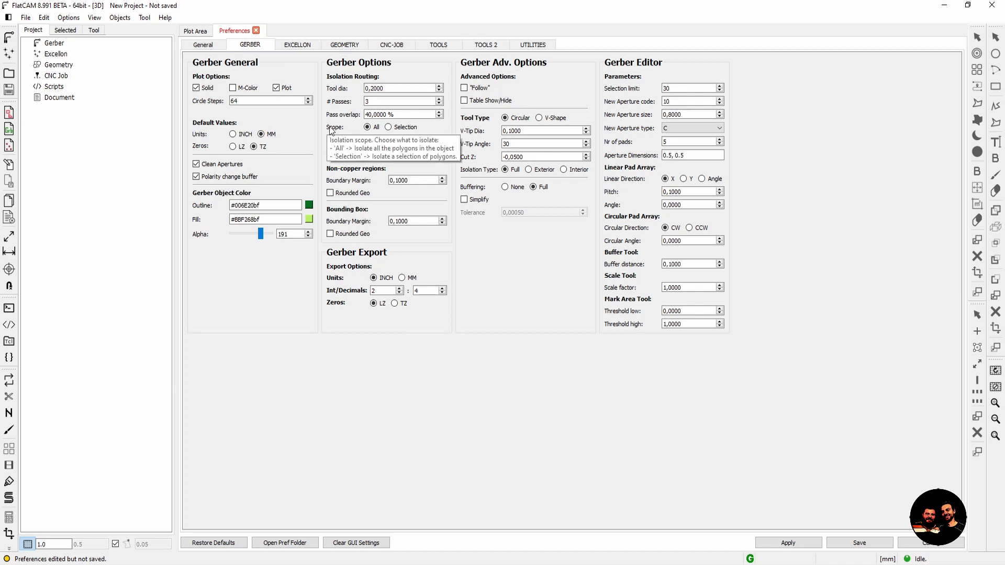